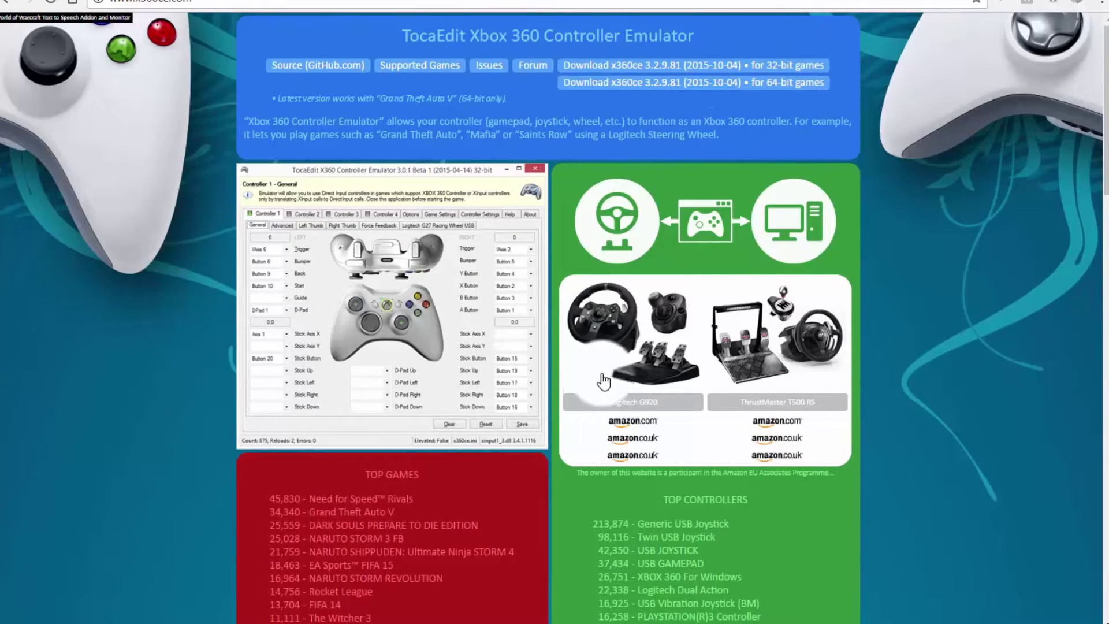
- Scroll down and back up through the TocaEdit x360ce download page
{"action": "scroll", "coordinate": [604, 378], "scroll_direction": "down", "scroll_amount": 8}
{"action": "scroll", "coordinate": [604, 370], "scroll_direction": "down", "scroll_amount": 7}
{"action": "scroll", "coordinate": [606, 370], "scroll_direction": "up", "scroll_amount": 15}
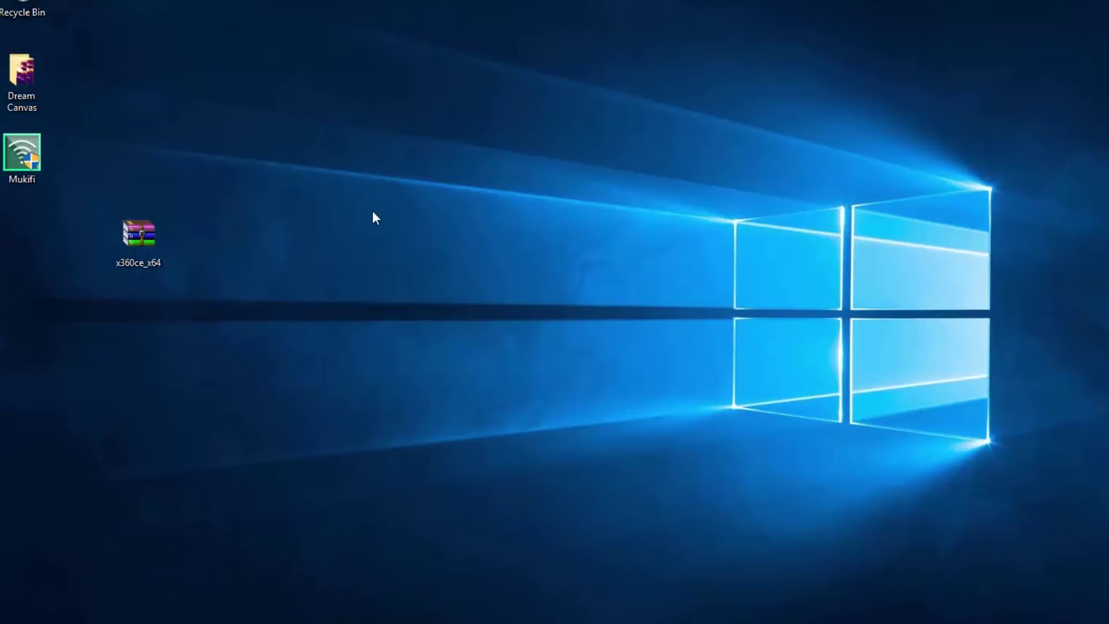
- Extract the x360ce_x64 archive's contents onto the desktop
{"action": "left_click_drag", "start_coordinate": [150, 246], "coordinate": [192, 151]}
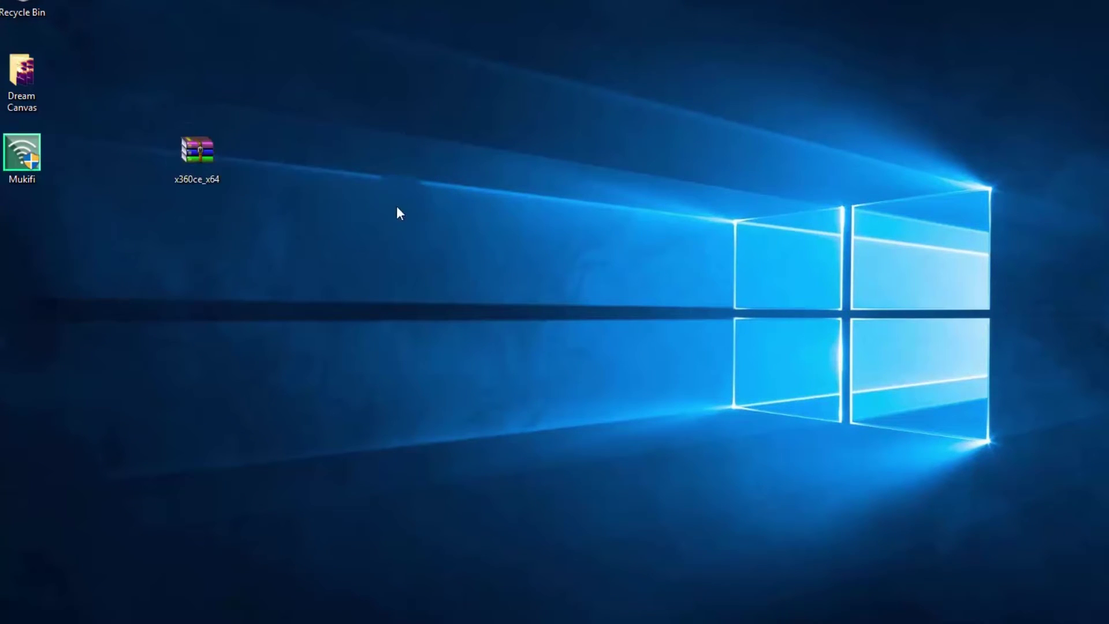
{"action": "right_click", "coordinate": [203, 164]}
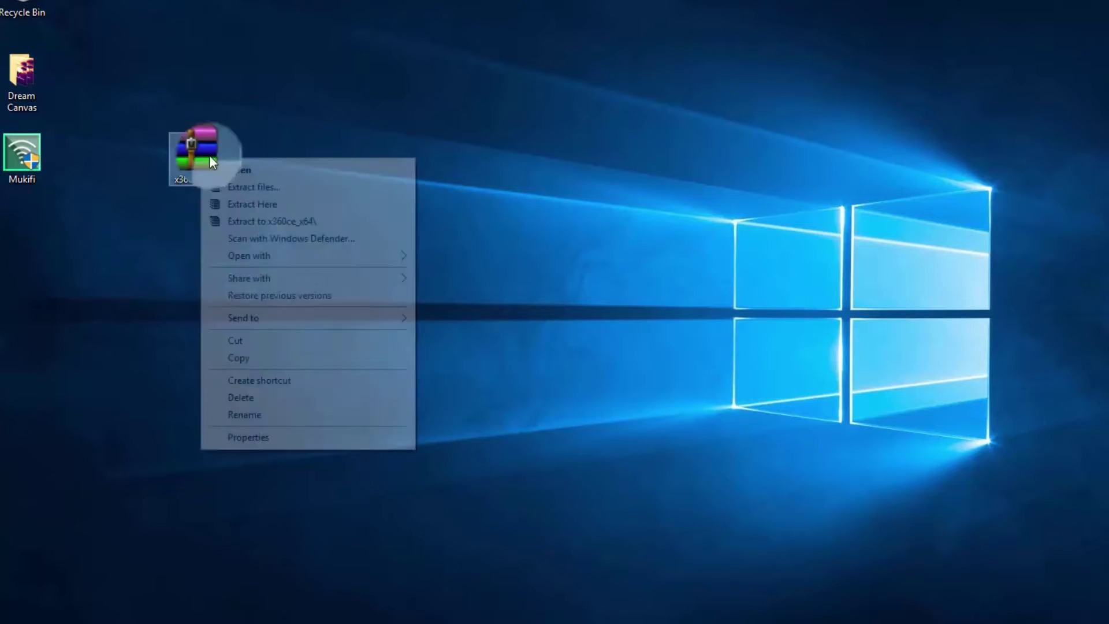
{"action": "left_click", "coordinate": [277, 210]}
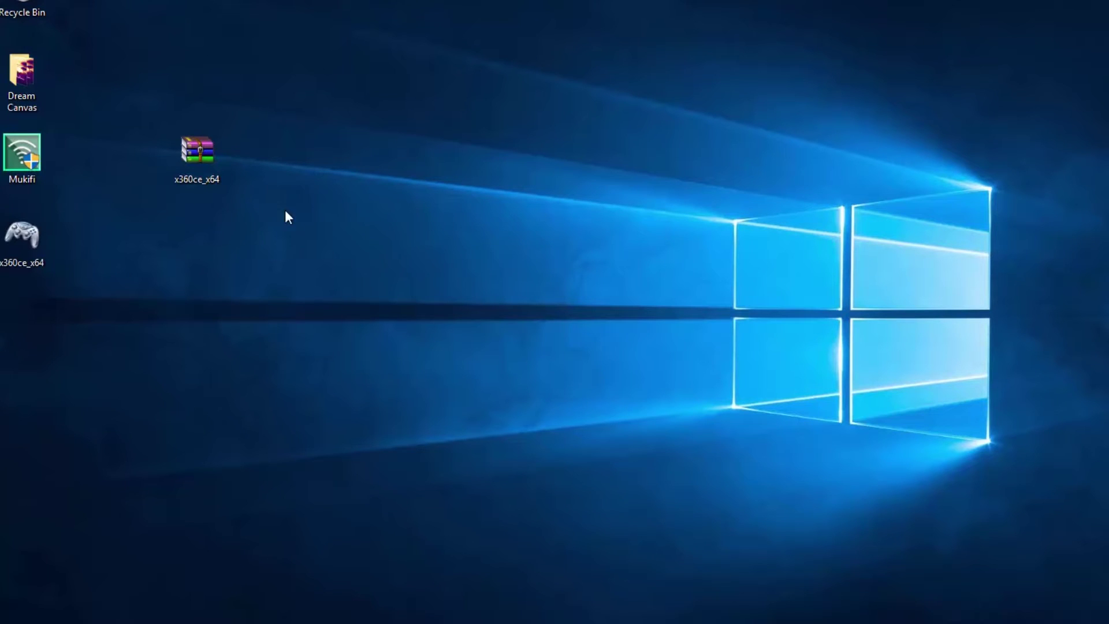
- Permanently delete the x360ce_x64 archive through the Recycle Bin
{"action": "left_click", "coordinate": [22, 240]}
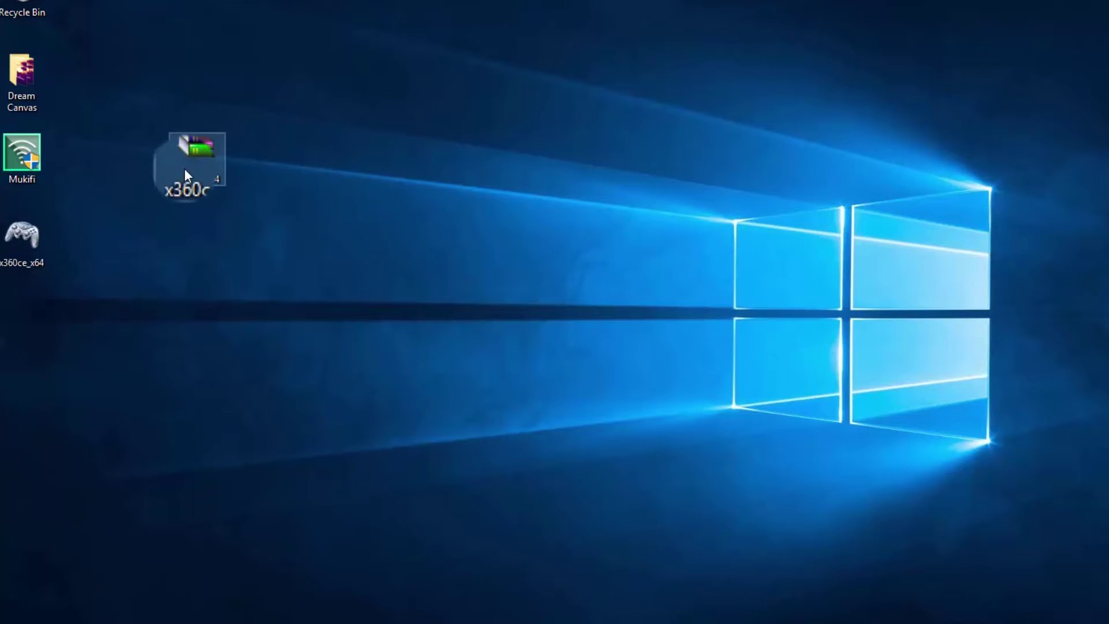
{"action": "left_click_drag", "start_coordinate": [185, 167], "coordinate": [24, 13]}
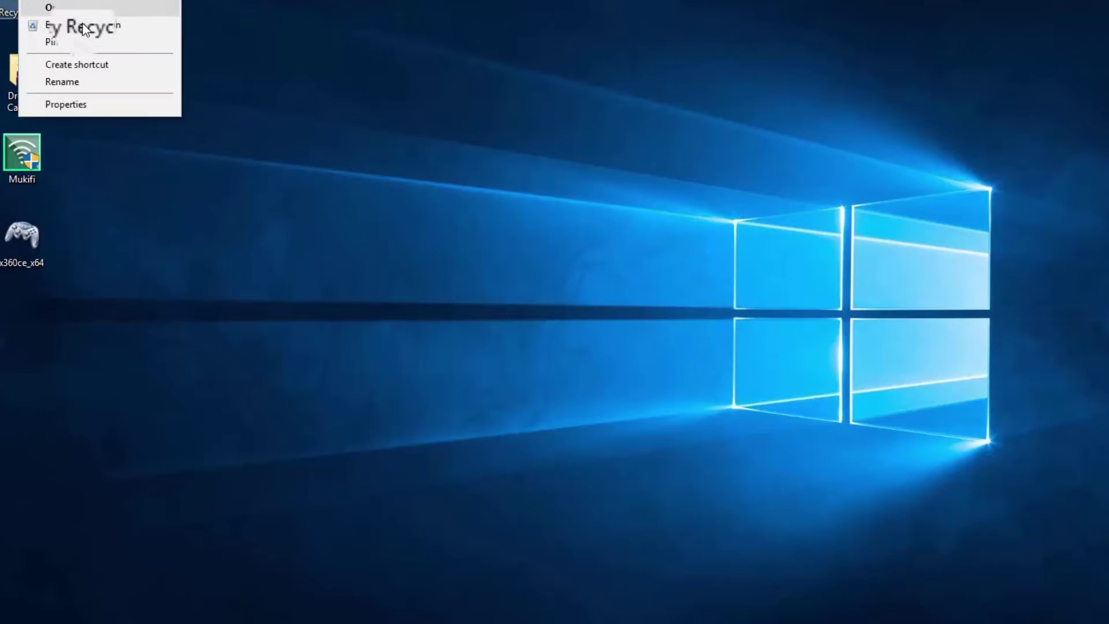
{"action": "left_click_drag", "start_coordinate": [144, 29], "coordinate": [25, 15]}
{"action": "left_click", "coordinate": [602, 366]}
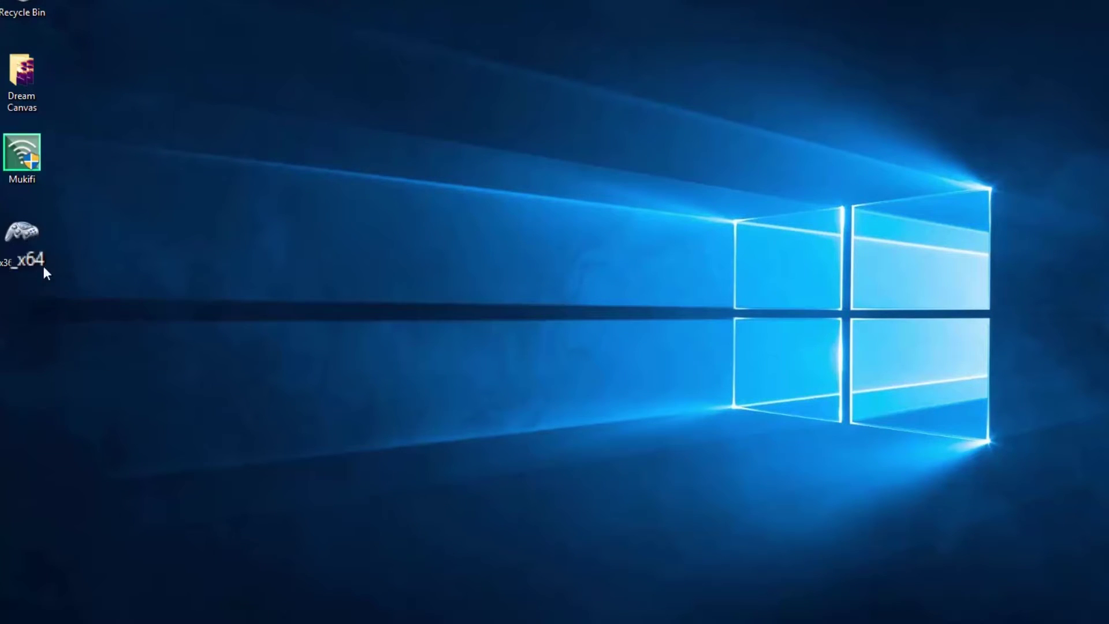
{"action": "mouse_move", "coordinate": [23, 240]}
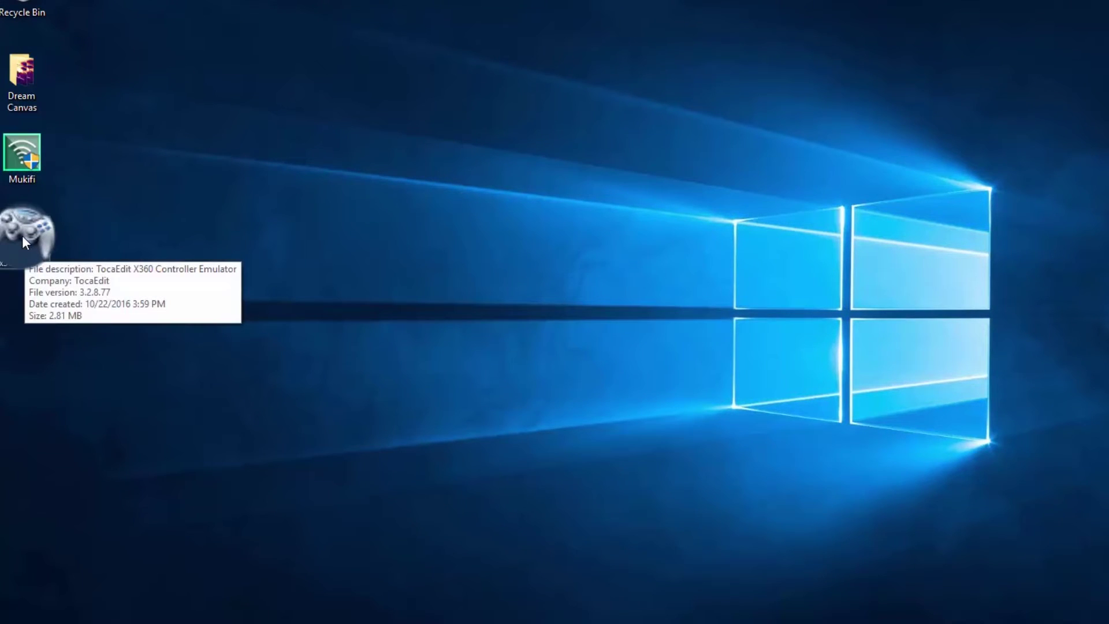
- Launch x360ce, skip the DLL warning, close it, and permanently delete the generated x360ce.ini
{"action": "double_click", "coordinate": [24, 239]}
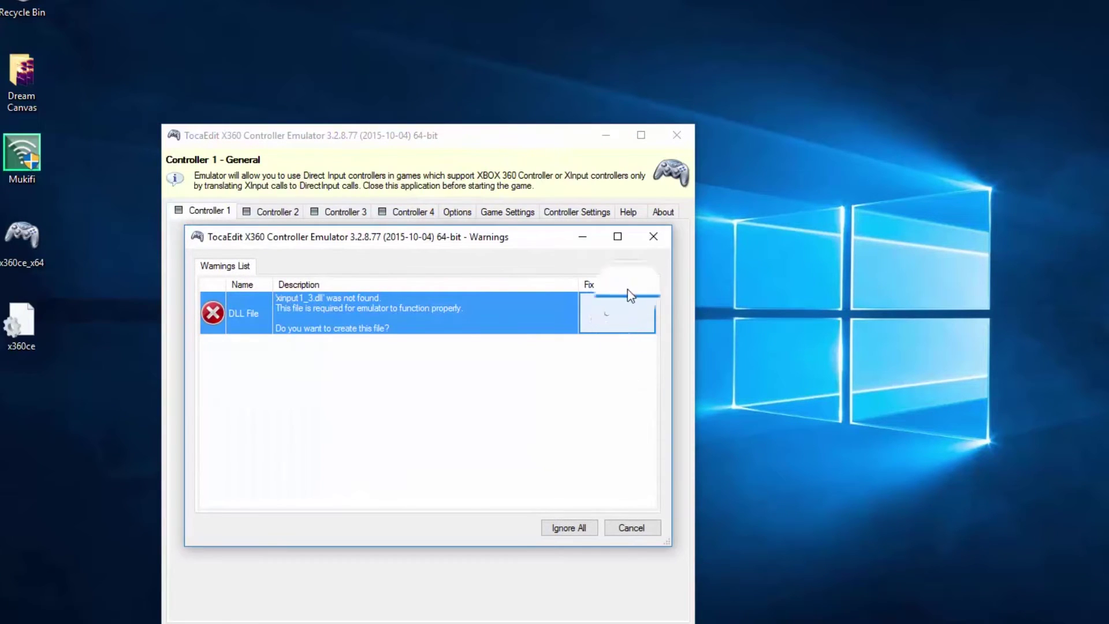
{"action": "left_click", "coordinate": [653, 236]}
{"action": "left_click", "coordinate": [675, 136]}
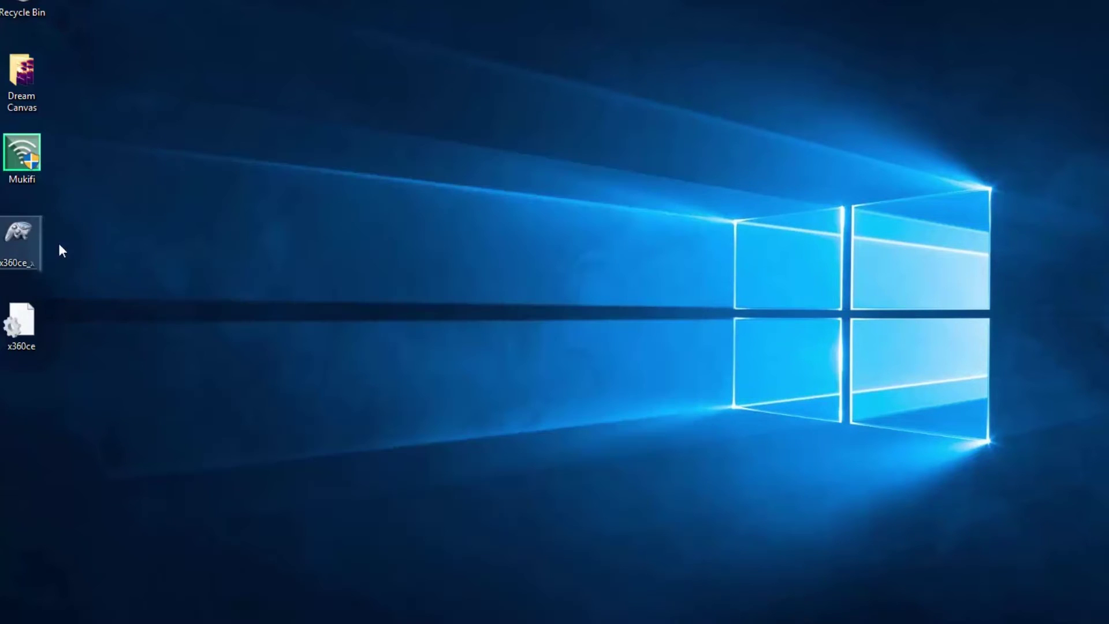
{"action": "left_click_drag", "start_coordinate": [11, 338], "coordinate": [38, 25]}
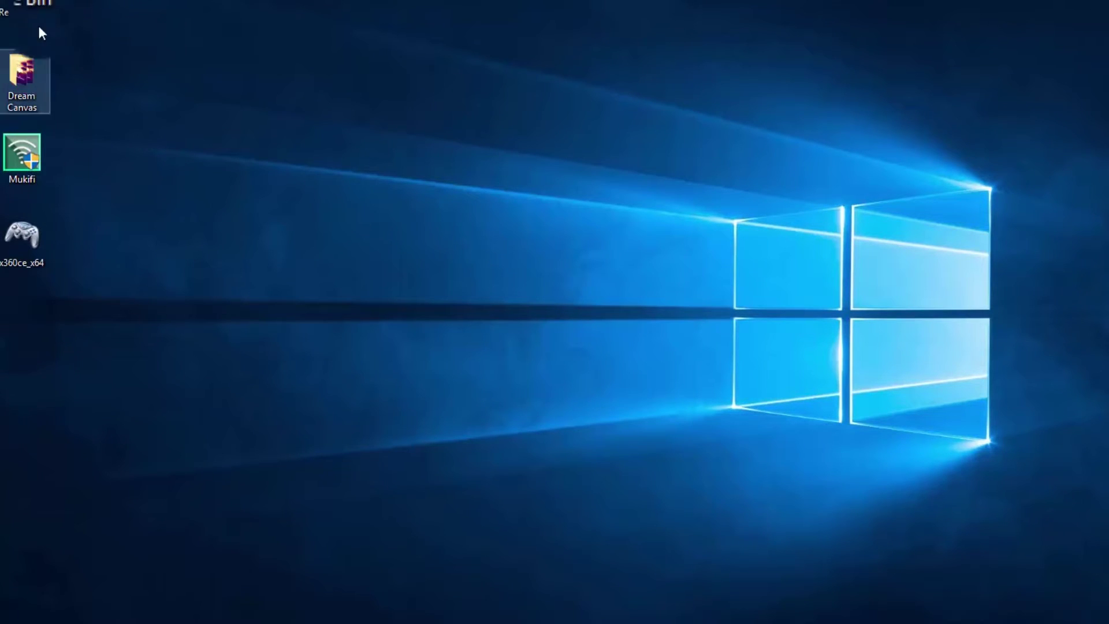
{"action": "right_click", "coordinate": [31, 7]}
{"action": "left_click", "coordinate": [92, 22]}
{"action": "left_click", "coordinate": [613, 366]}
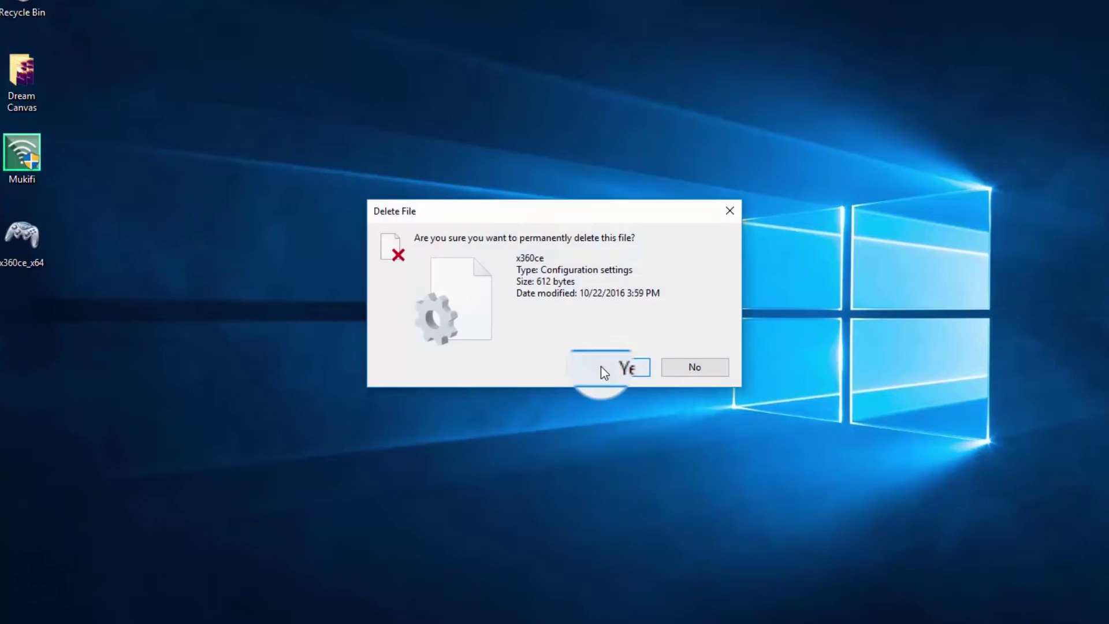
- Relaunch x360ce_x64 as administrator and create the missing xinput1_3.dll
{"action": "right_click", "coordinate": [19, 245]}
{"action": "left_click", "coordinate": [150, 274]}
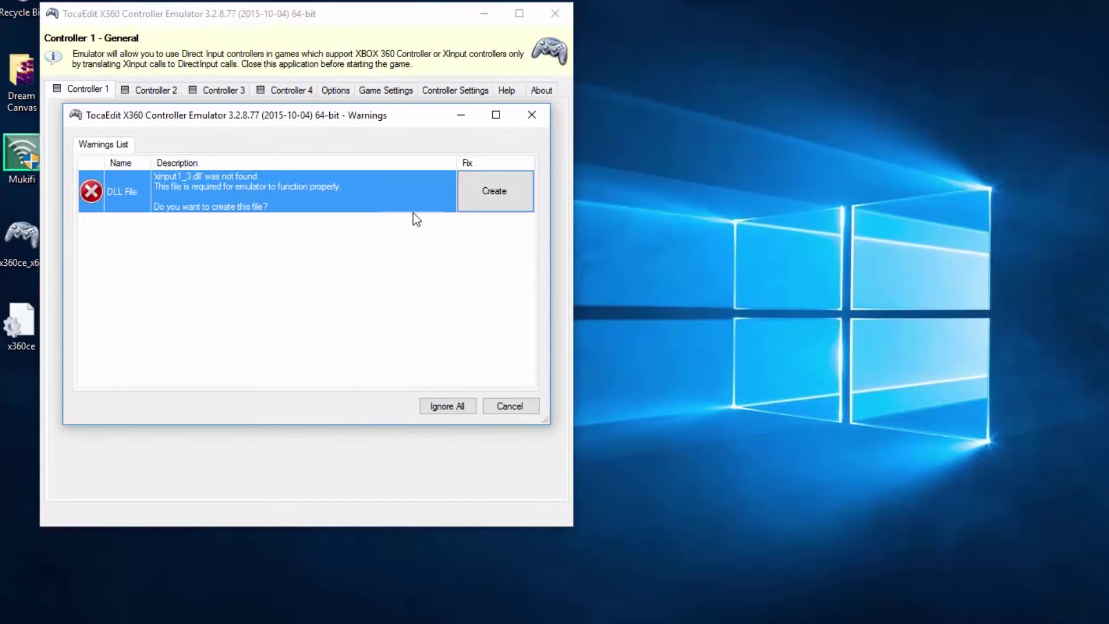
{"action": "left_click", "coordinate": [497, 199]}
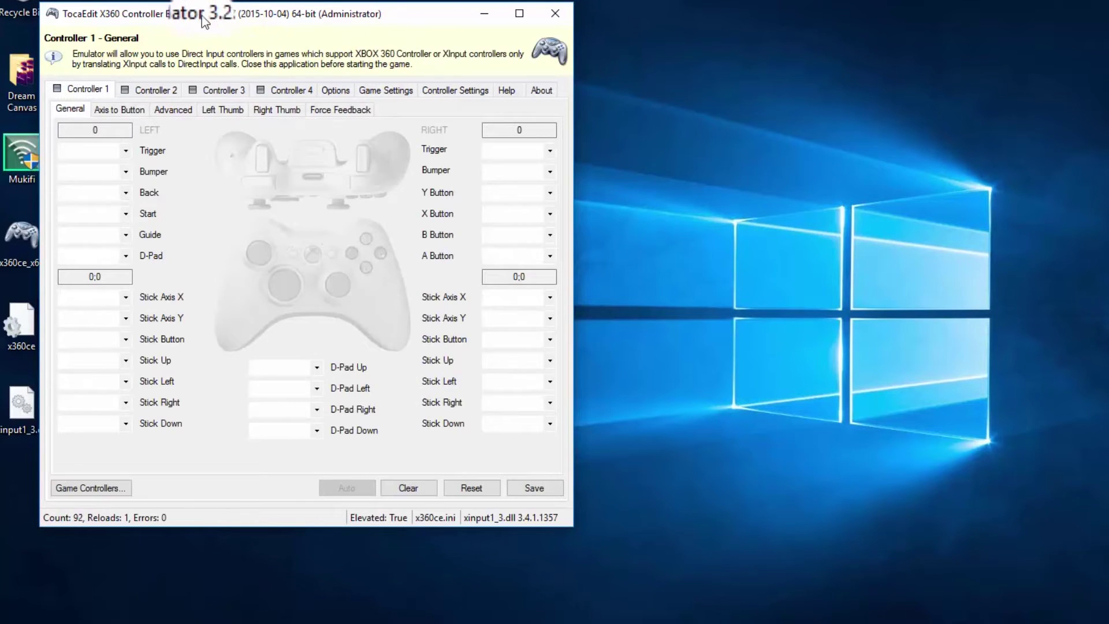
- Center the window, run the PS(R) Controller Adaptor's automatic search, and dismiss both GUID errors
{"action": "left_click_drag", "start_coordinate": [193, 18], "coordinate": [344, 33]}
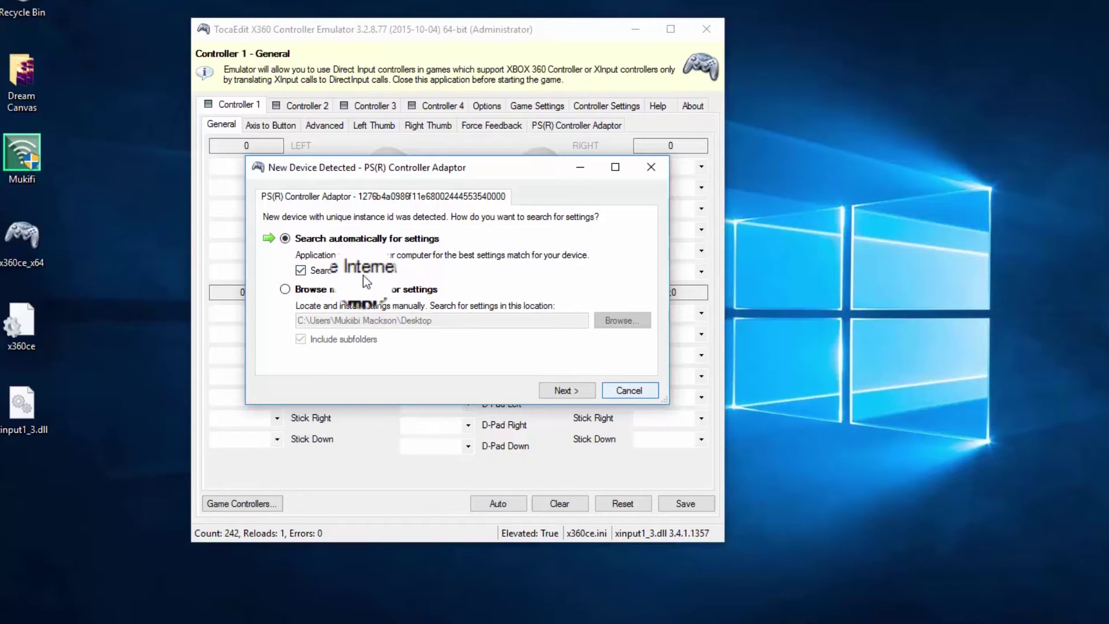
{"action": "left_click", "coordinate": [564, 394]}
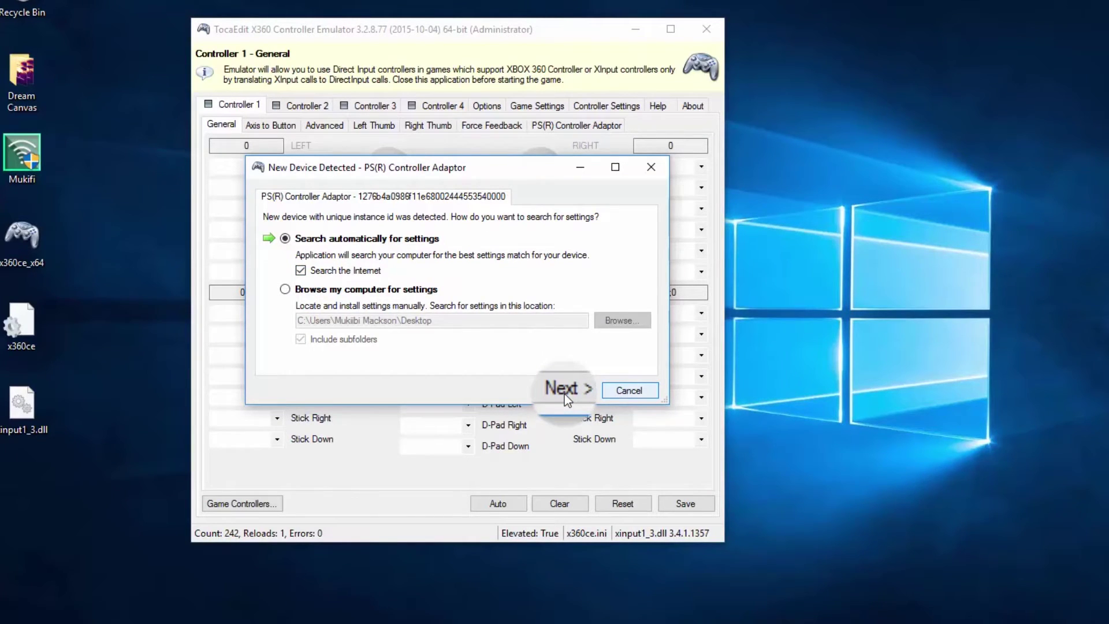
{"action": "left_click", "coordinate": [564, 394]}
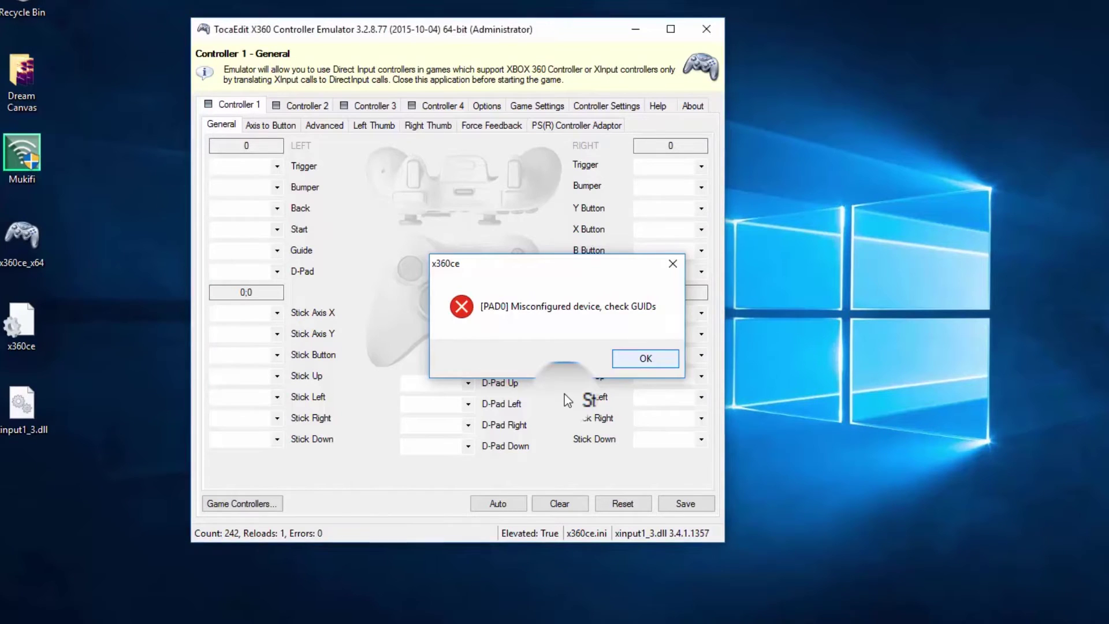
{"action": "key", "text": "Return"}
{"action": "left_click", "coordinate": [564, 394]}
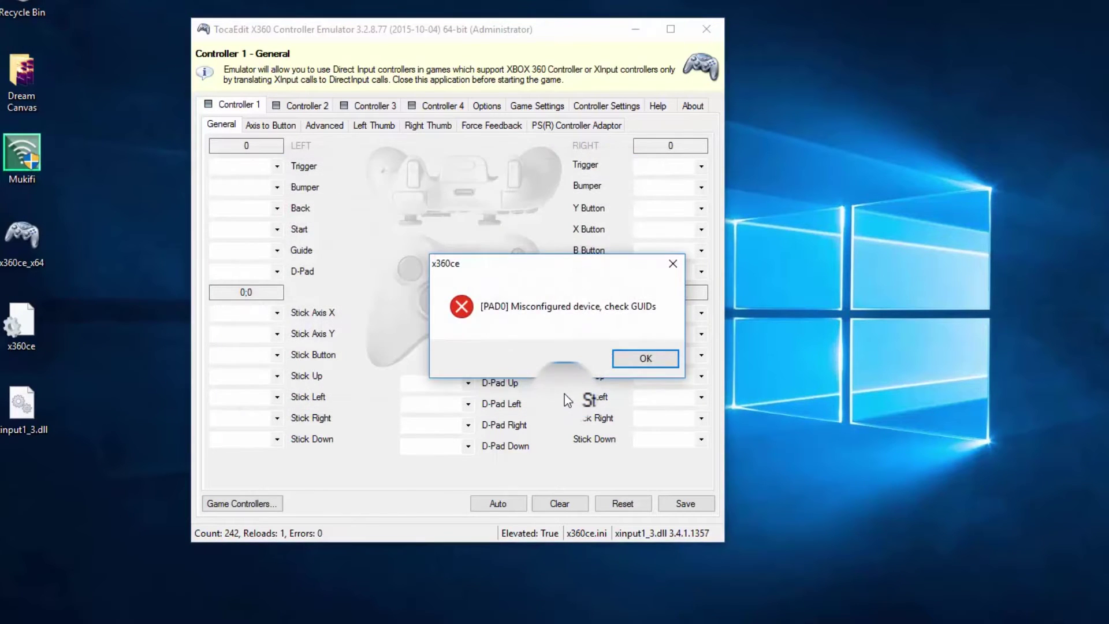
{"action": "key", "text": "Return"}
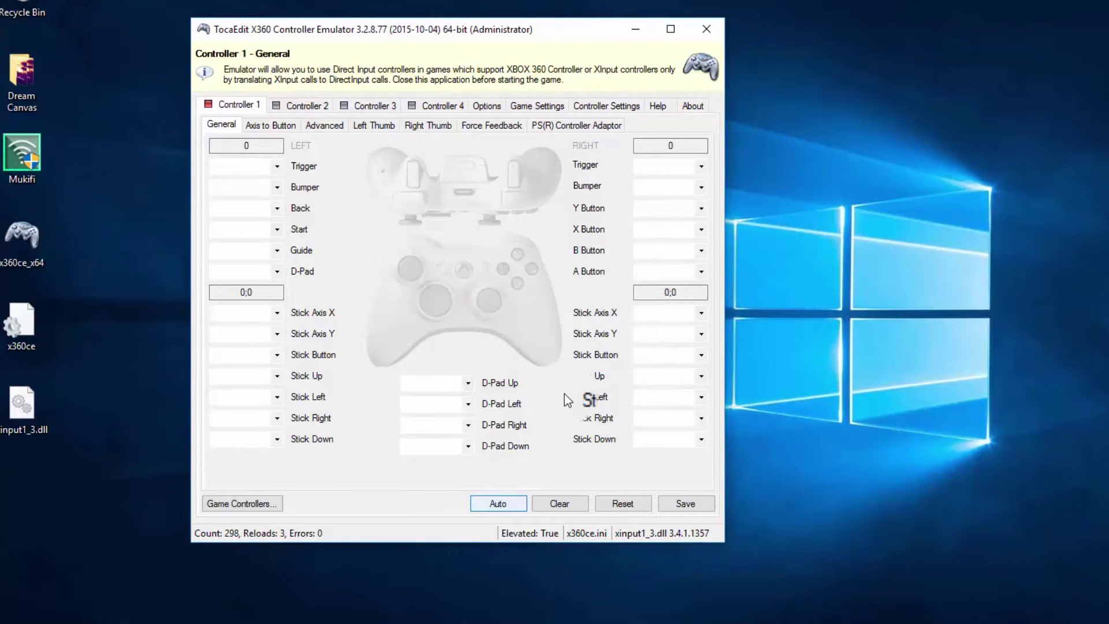
- Accept the Auto Controller Settings prompt and maximize the x360ce window
{"action": "key", "text": "Return"}
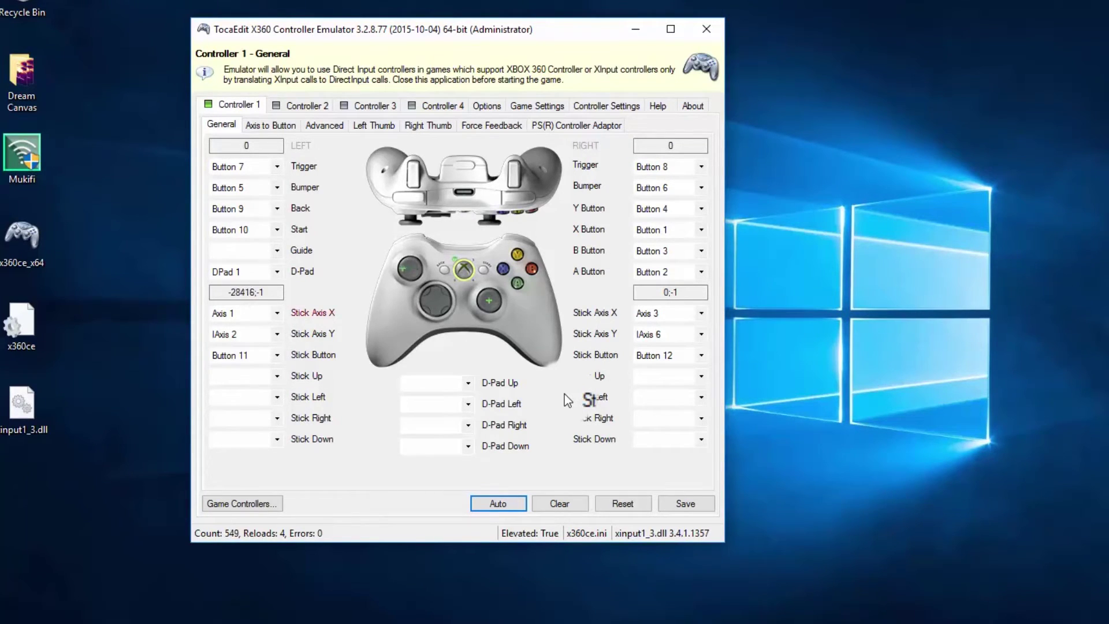
{"action": "key", "text": "super+Up"}
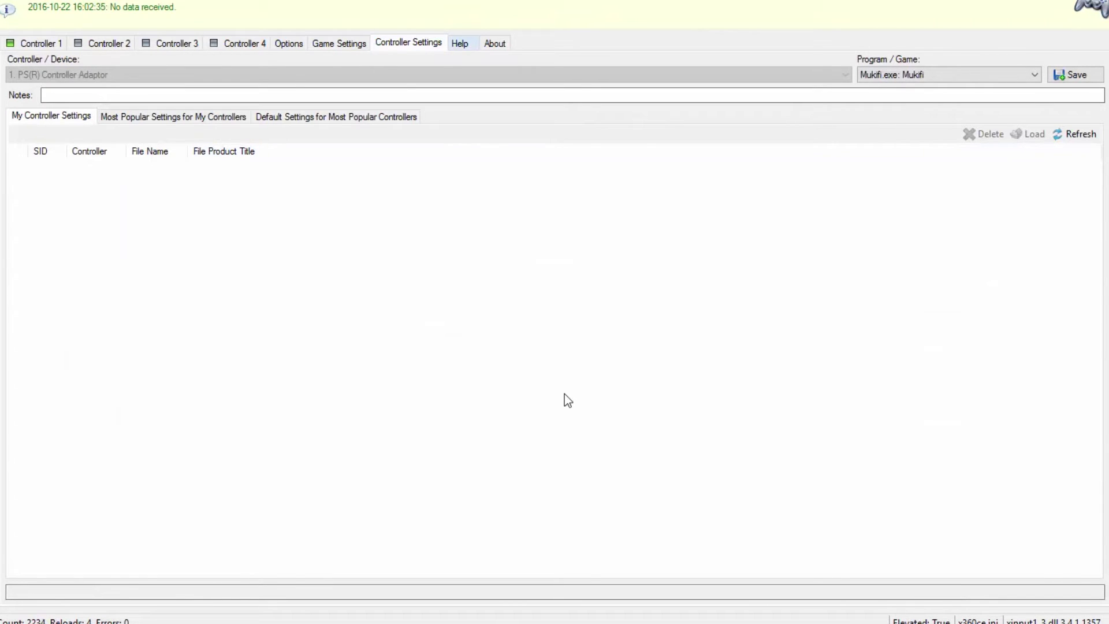
- Cycle through the Game Settings and Options pages, ending back on Controller 1
{"action": "key", "text": "ctrl+shift+Tab"}
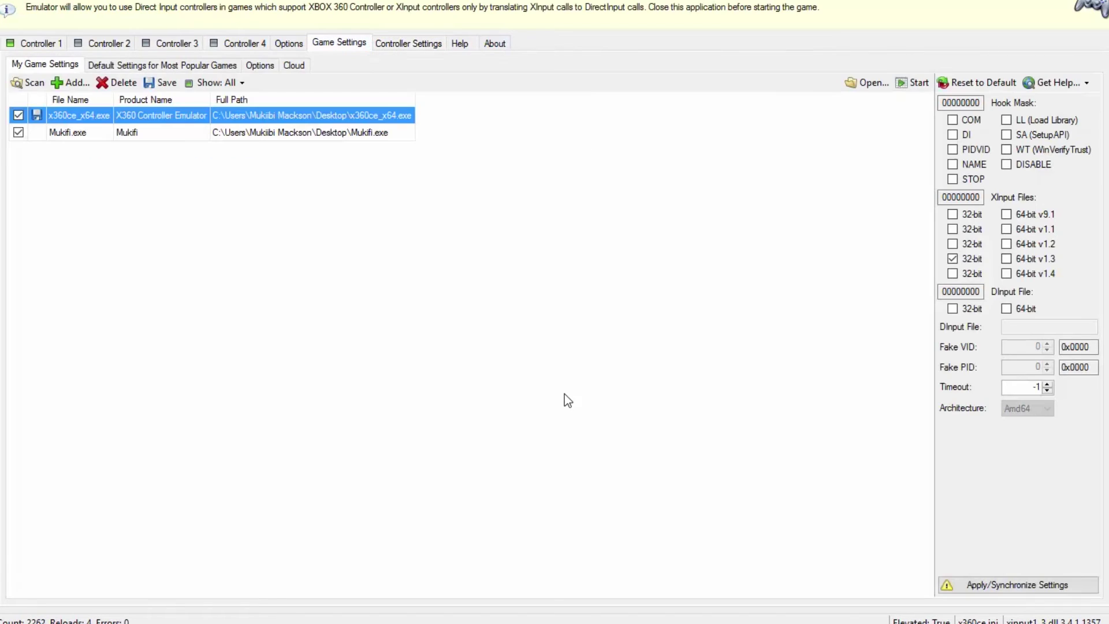
{"action": "key", "text": "ctrl+shift+Tab"}
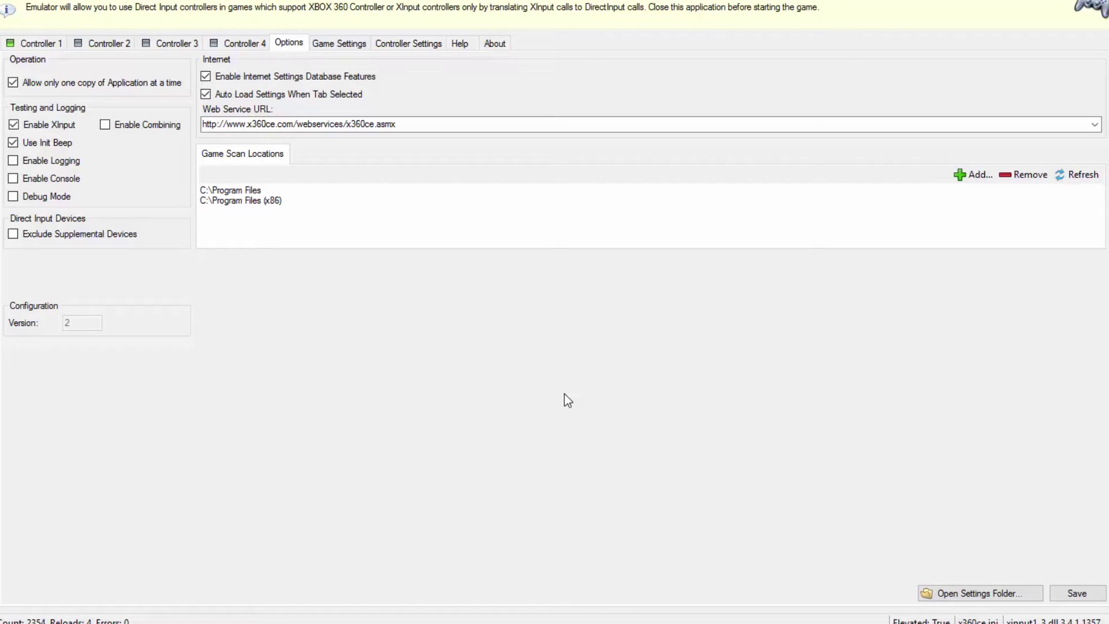
{"action": "key", "text": "ctrl+shift+Tab"}
{"action": "key", "text": "ctrl+shift+Tab"}
{"action": "key", "text": "ctrl+shift+Tab"}
{"action": "key", "text": "ctrl+shift+Tab"}
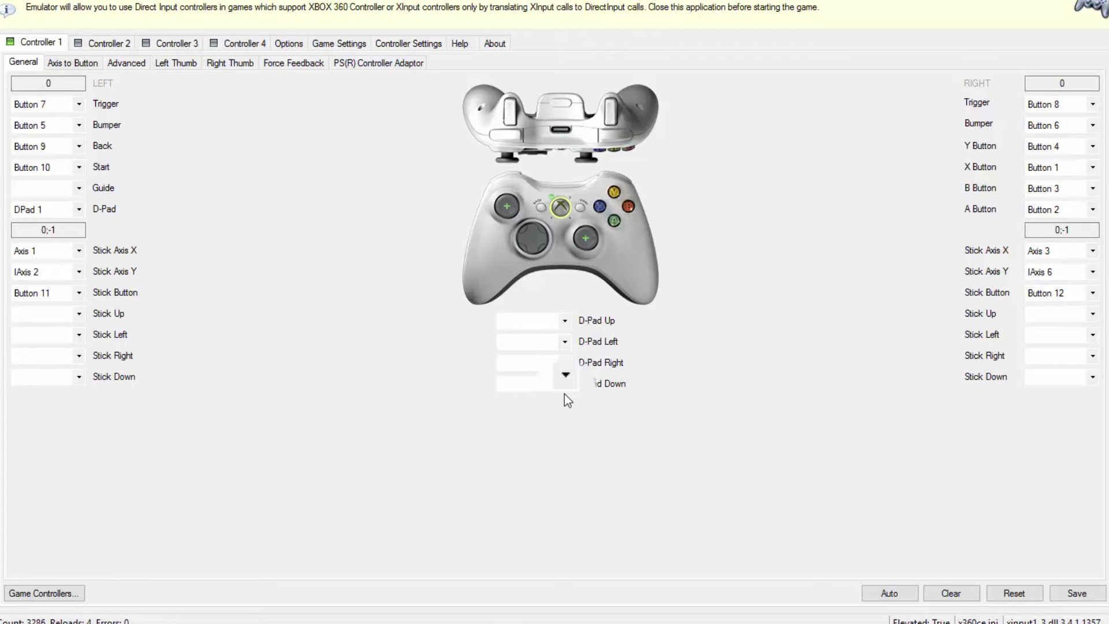
- Open the right Trigger dropdown, currently set to Button 8
{"action": "key", "text": "alt+Down"}
- Choose Buttons > Button 3 in the right Trigger dropdown, replacing Button 8
{"action": "key", "text": "Down"}
{"action": "key", "text": "Down"}
{"action": "key", "text": "Down"}
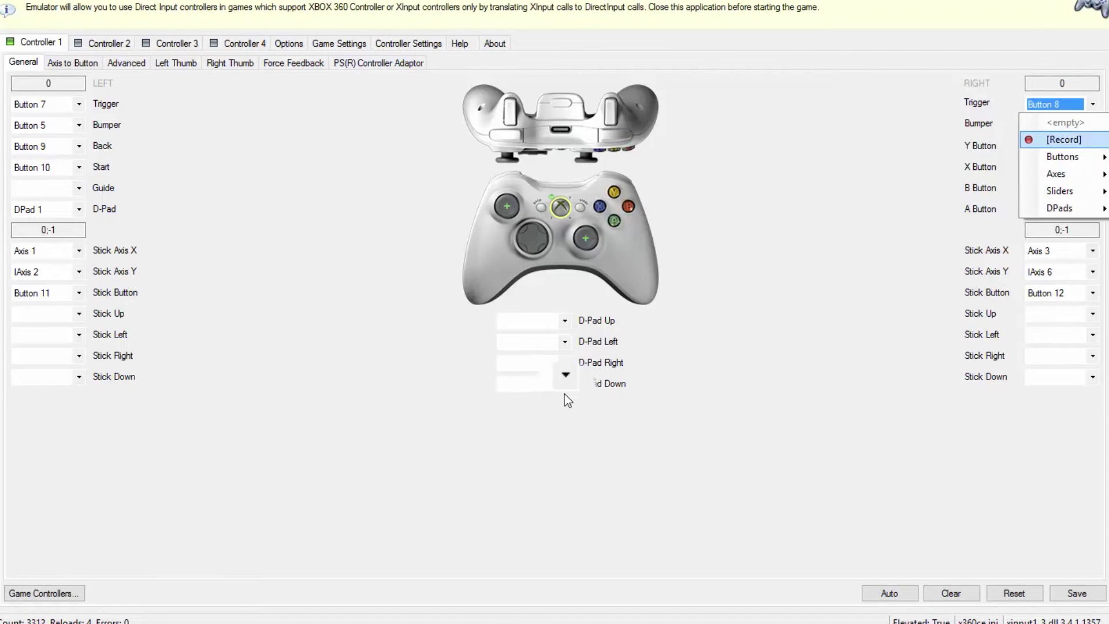
{"action": "key", "text": "Right"}
{"action": "key", "text": "Up"}
{"action": "key", "text": "Up"}
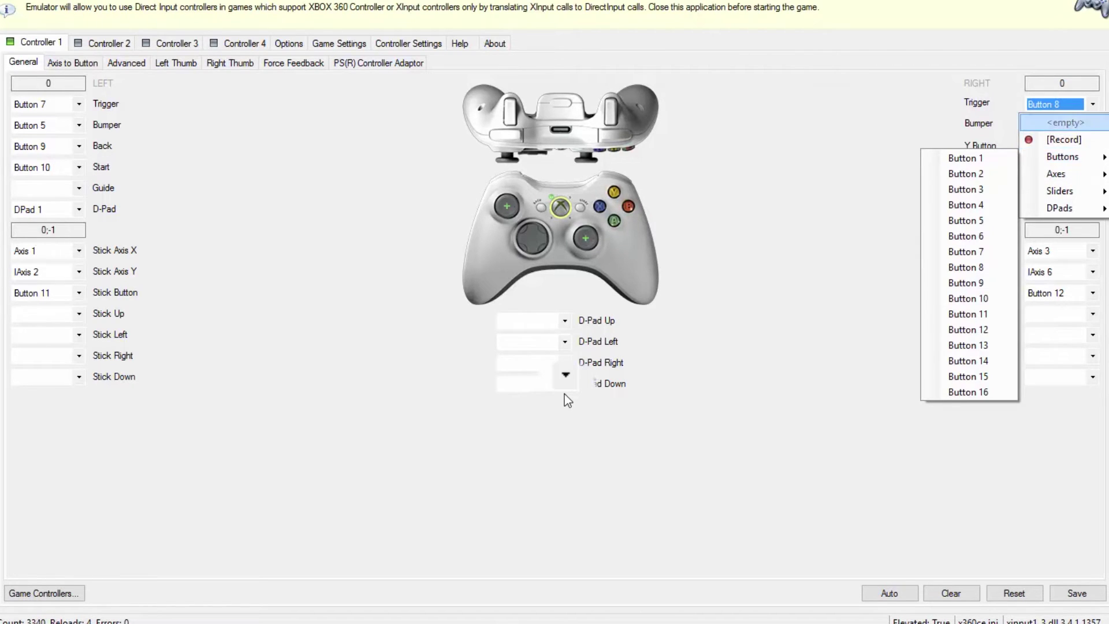
{"action": "key", "text": "Down"}
{"action": "key", "text": "Down"}
{"action": "key", "text": "Right"}
{"action": "key", "text": "Down"}
{"action": "key", "text": "Down"}
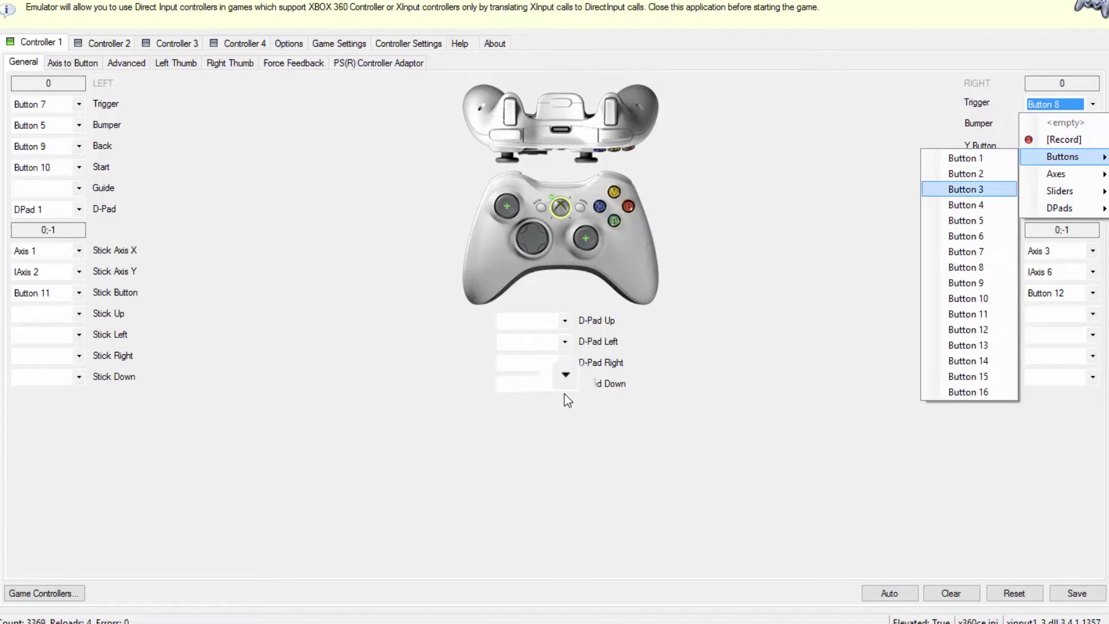
{"action": "key", "text": "Return"}
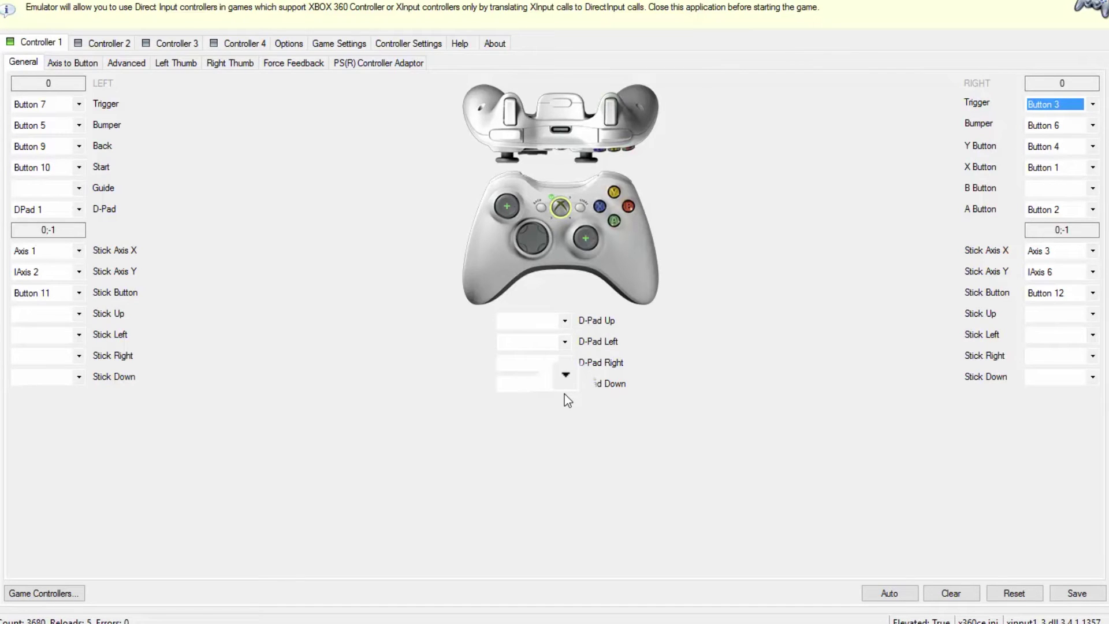
- Set the left Trigger dropdown to Buttons > Button 4, replacing Button 7
{"action": "key", "text": "alt+Down"}
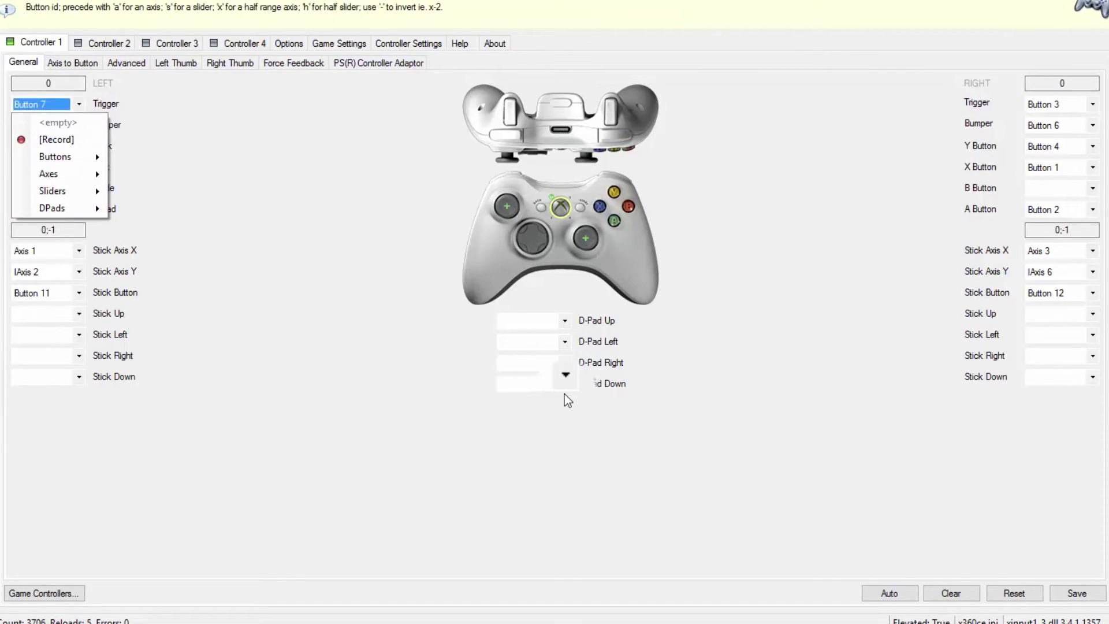
{"action": "key", "text": "Down"}
{"action": "key", "text": "Right"}
{"action": "key", "text": "Down"}
{"action": "key", "text": "Down"}
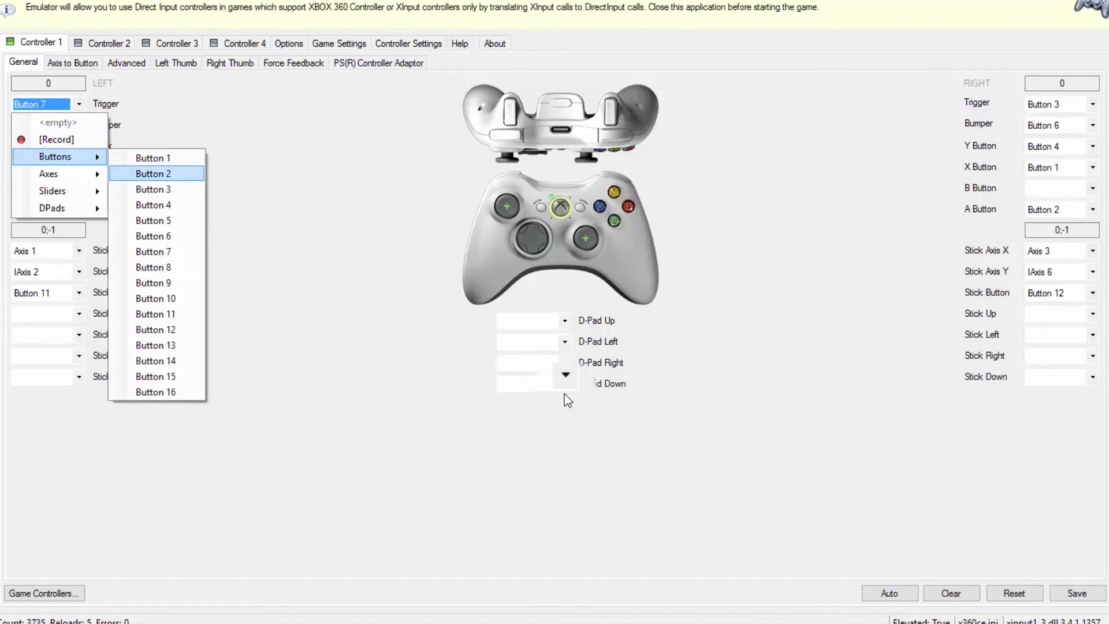
{"action": "key", "text": "Down"}
{"action": "key", "text": "Down"}
{"action": "key", "text": "Return"}
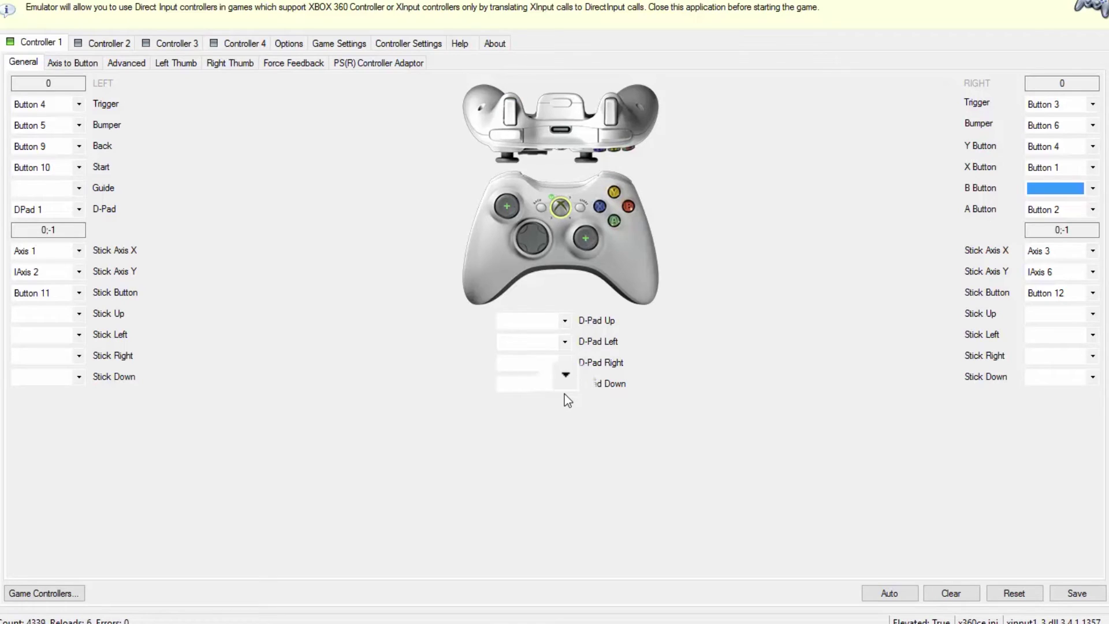
{"action": "key", "text": "shift+Tab"}
{"action": "key", "text": "shift+Tab"}
- Set the Y Button dropdown to <empty>, clearing its Button 4 mapping
{"action": "key", "text": "alt+Down"}
{"action": "key", "text": "Return"}
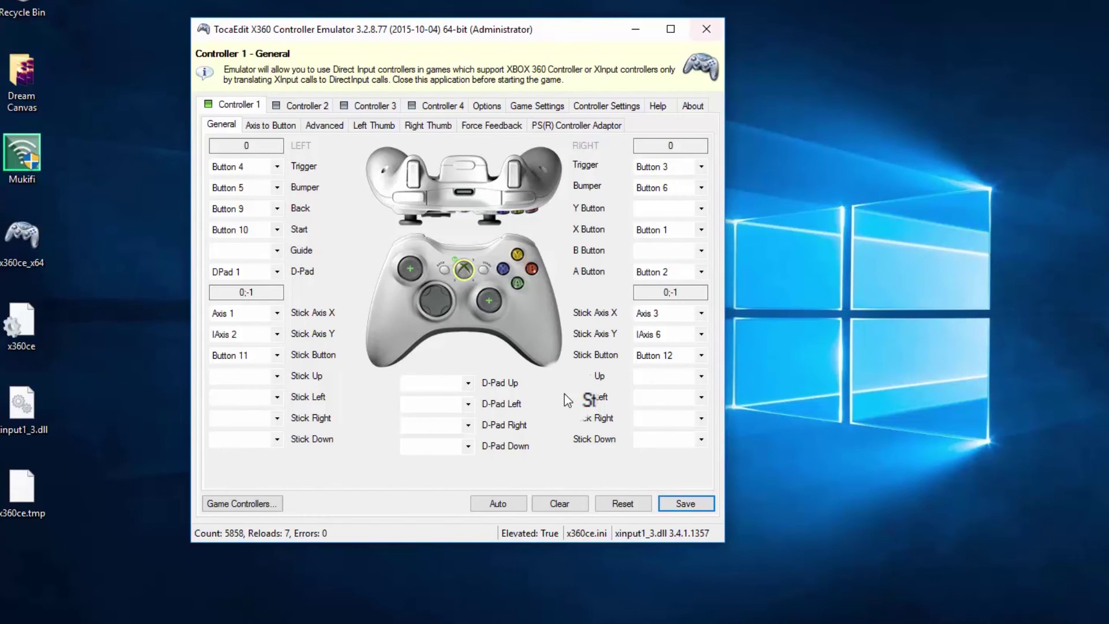
- Close the x360ce window with Alt+F4, leaving its three files on the desktop
{"action": "key", "text": "alt+F4"}
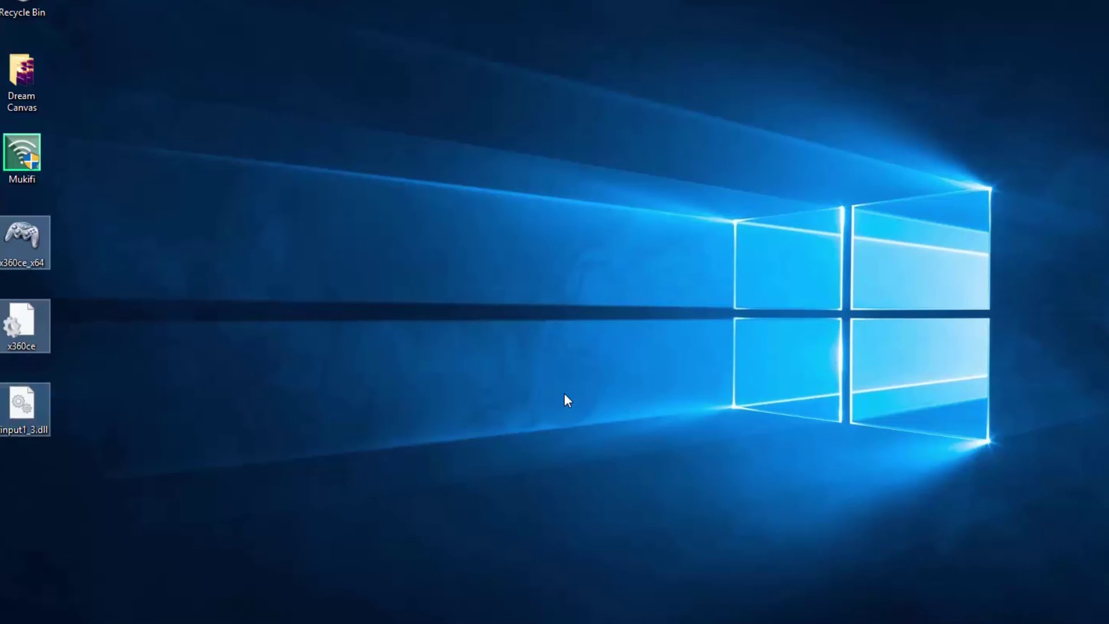
- Copy the selected x360ce_x64, x360ce and xinput1_3.dll files via the context menu
{"action": "key", "text": "shift+F10"}
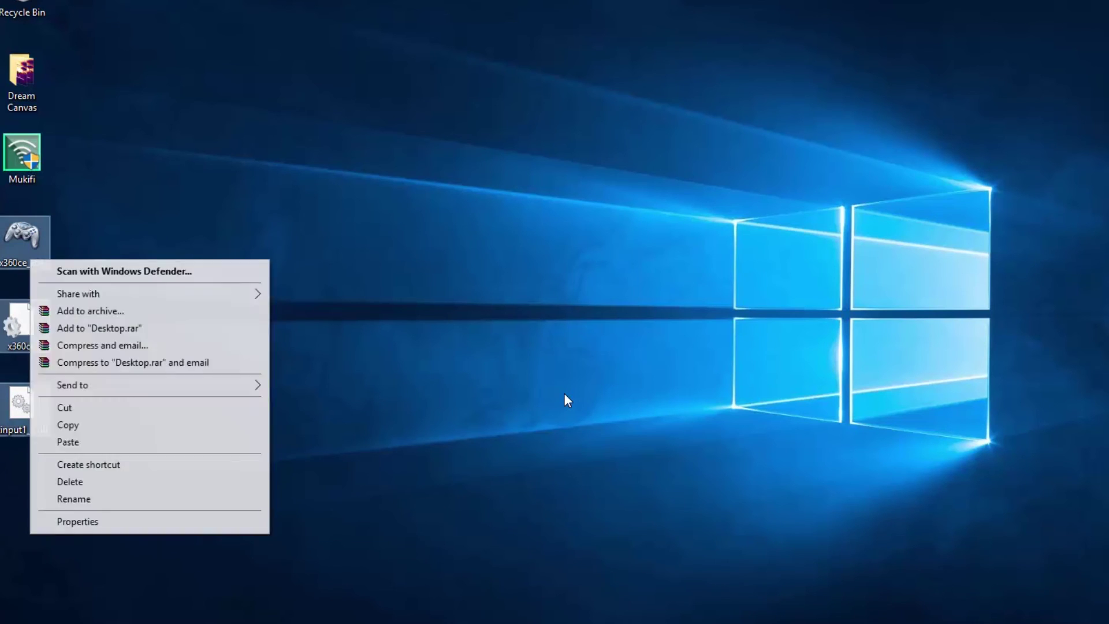
{"action": "key", "text": "Up"}
{"action": "key", "text": "Up"}
{"action": "key", "text": "Up"}
{"action": "key", "text": "Up"}
{"action": "key", "text": "Up"}
{"action": "key", "text": "Up"}
{"action": "key", "text": "Return"}
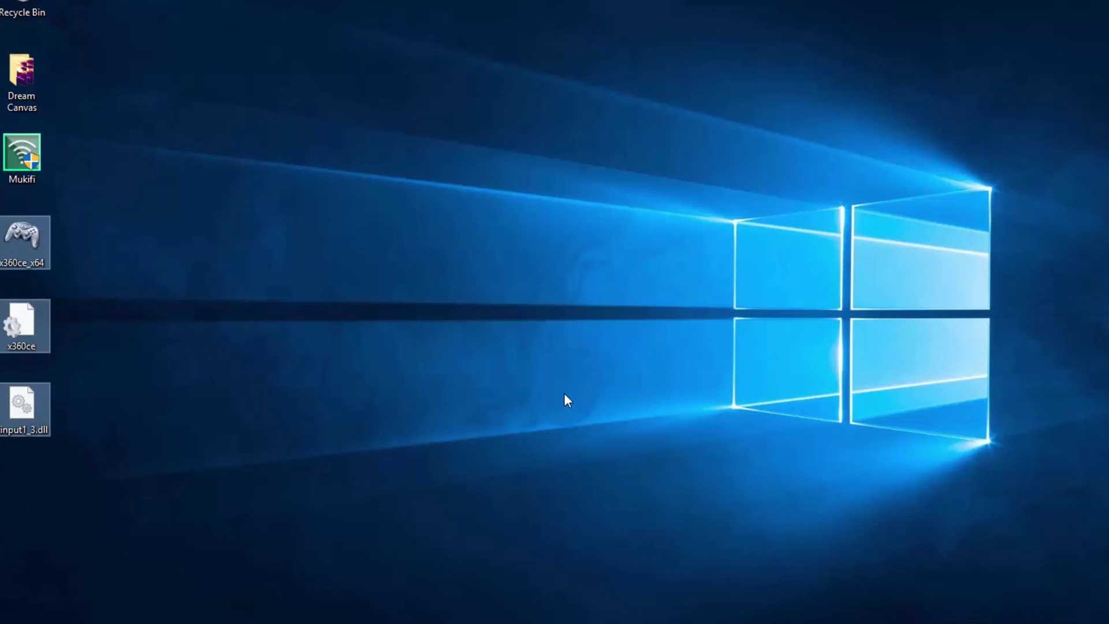
{"action": "left_click", "coordinate": [568, 400]}
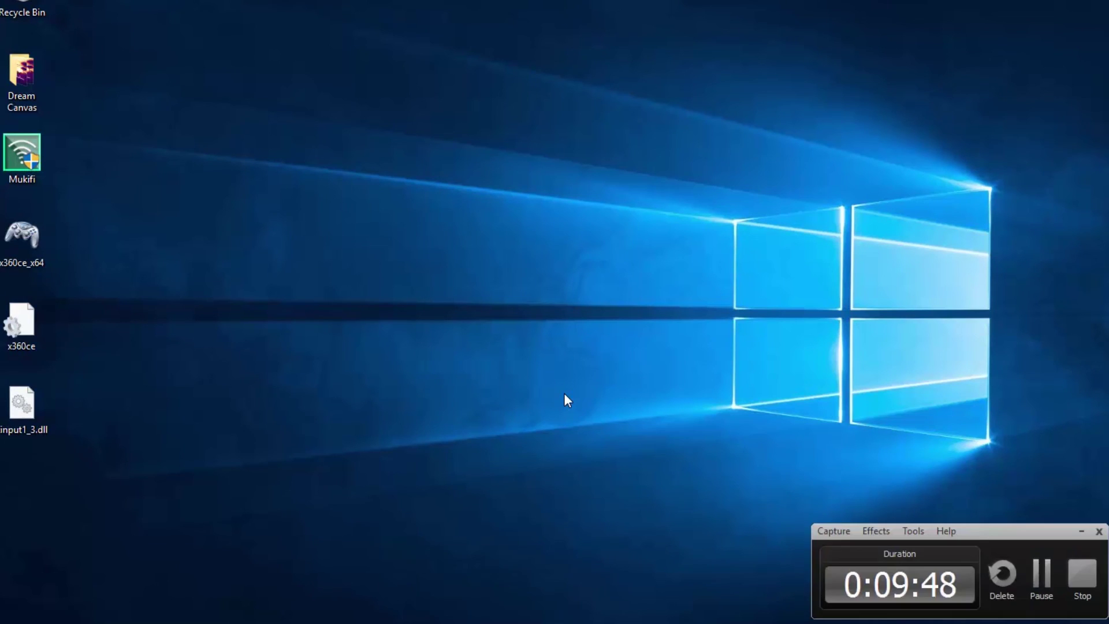